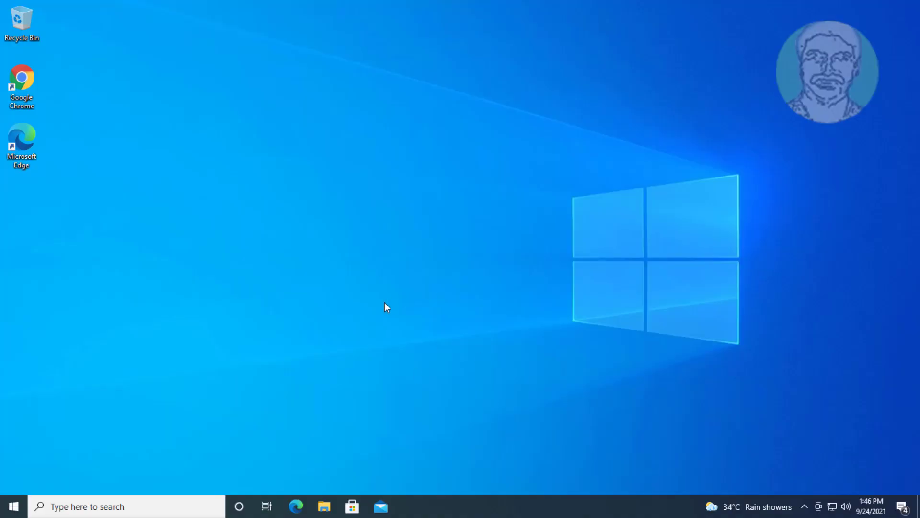
Navigate Settings to Update & Security > Troubleshoot > Additional troubleshooters
{"action": "left_click", "coordinate": [13, 506]}
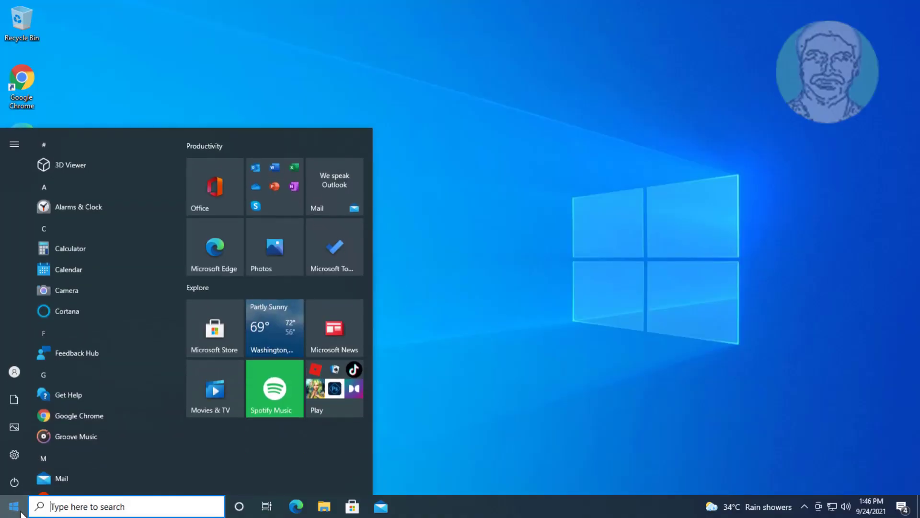
{"action": "left_click", "coordinate": [8, 460]}
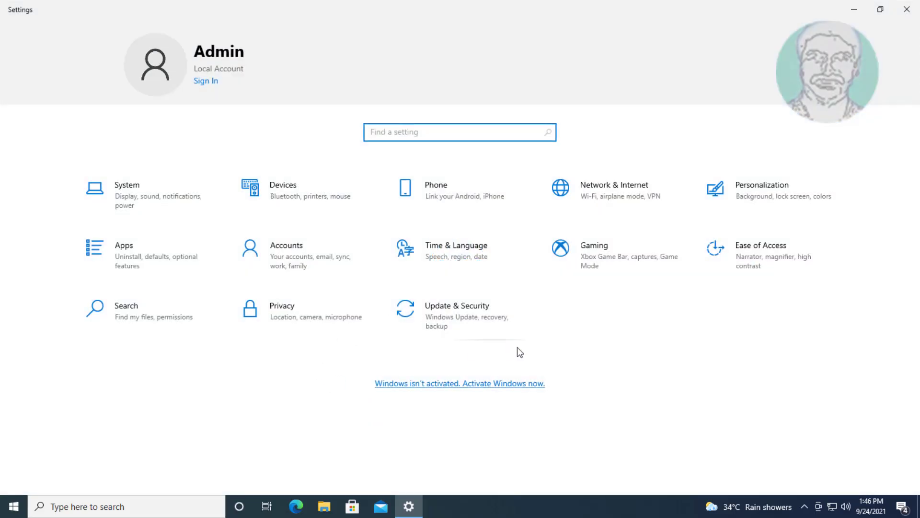
{"action": "left_click", "coordinate": [488, 326]}
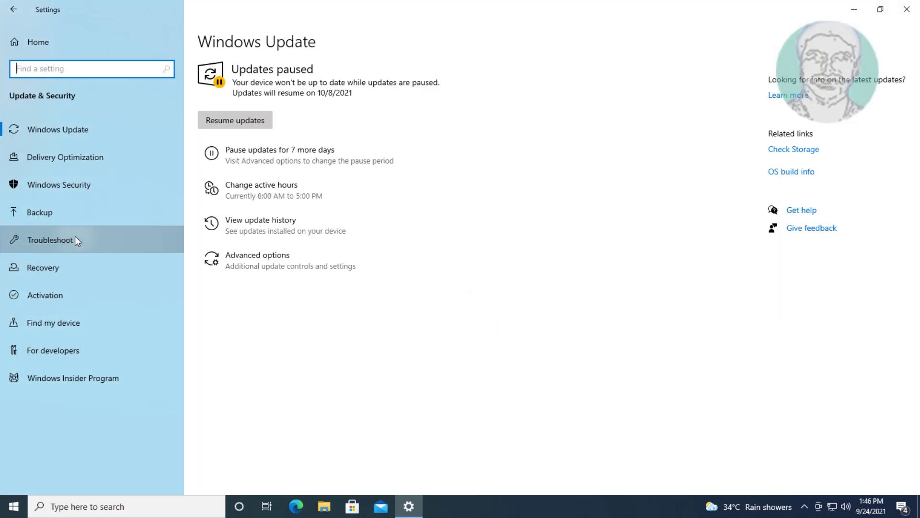
{"action": "left_click", "coordinate": [75, 238]}
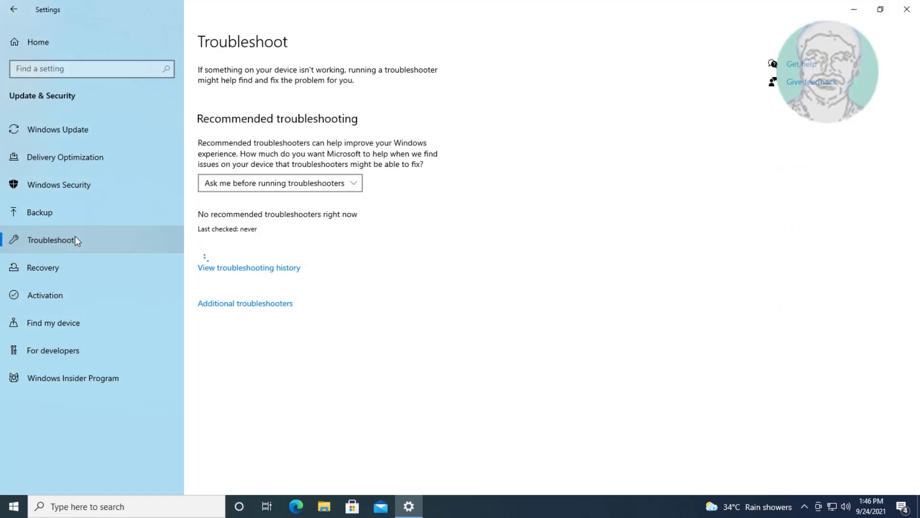
{"action": "left_click", "coordinate": [258, 308]}
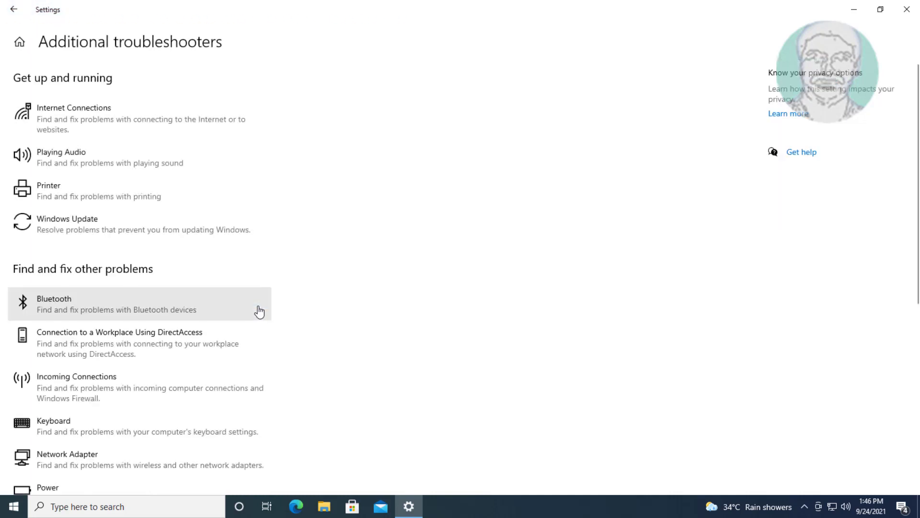
Run the Windows Update troubleshooter, which finds no problem, then close Settings
{"action": "left_click", "coordinate": [144, 218]}
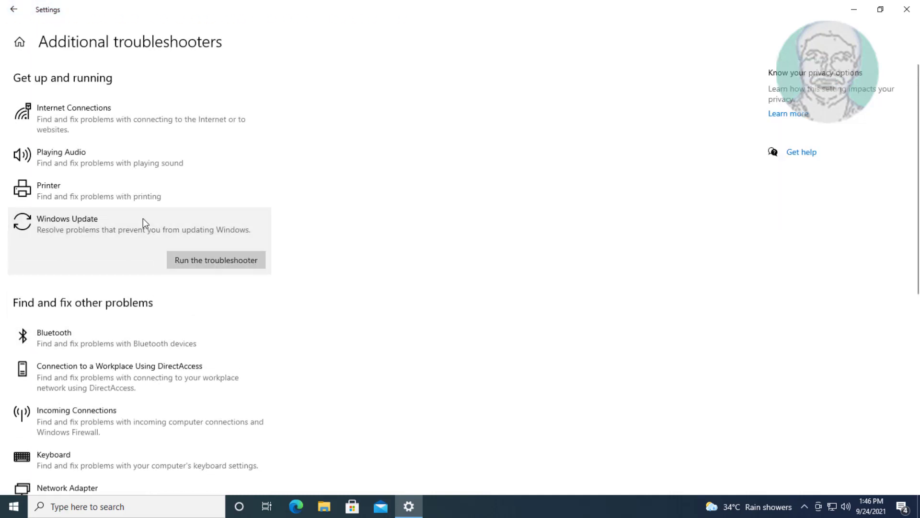
{"action": "left_click", "coordinate": [262, 259]}
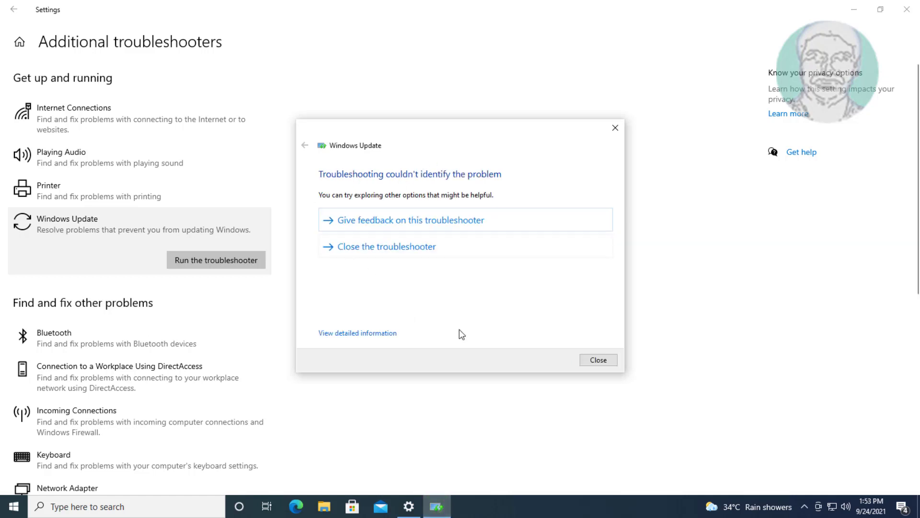
{"action": "left_click", "coordinate": [613, 362]}
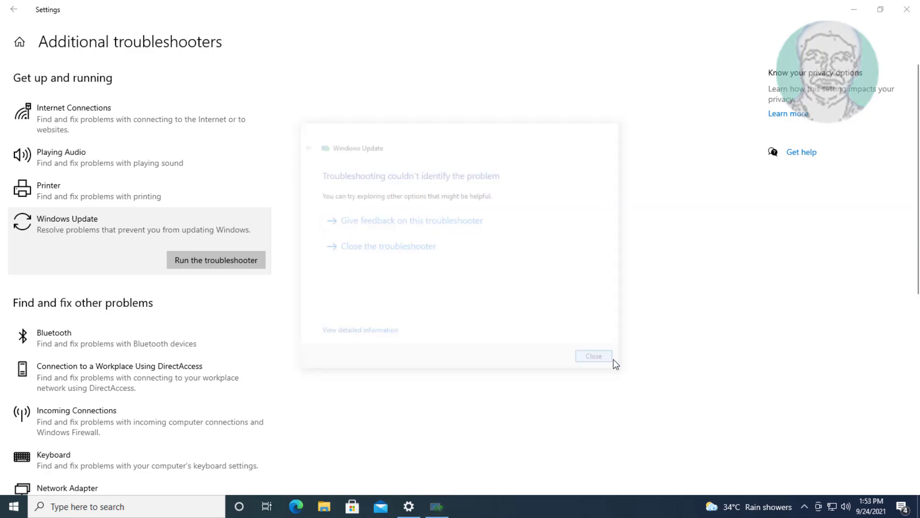
{"action": "left_click", "coordinate": [907, 10]}
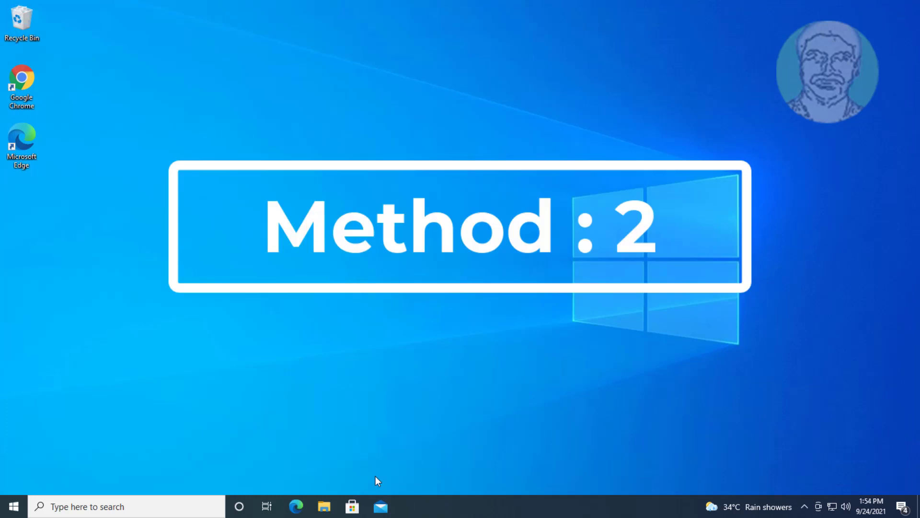
Launch the Services console from search and select the Windows Update service in the list
{"action": "left_click", "coordinate": [106, 510]}
{"action": "type", "text": "serv"}
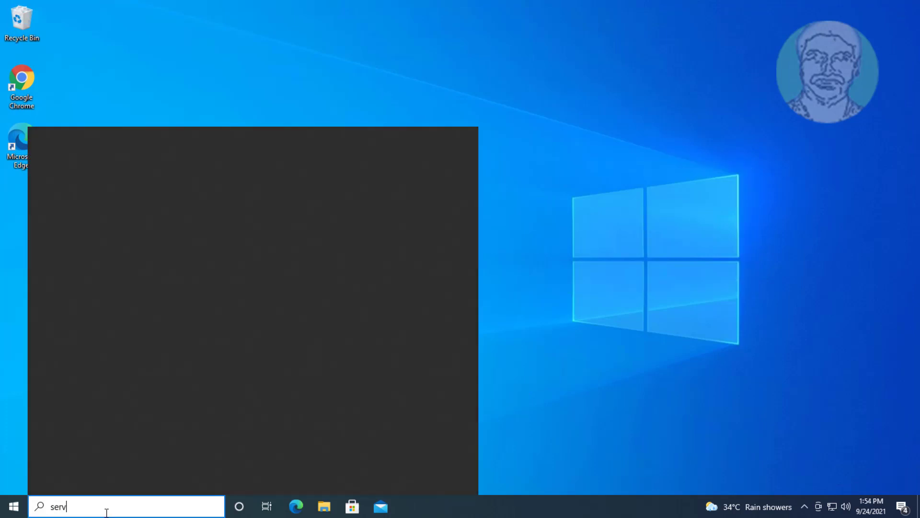
{"action": "type", "text": "ices"}
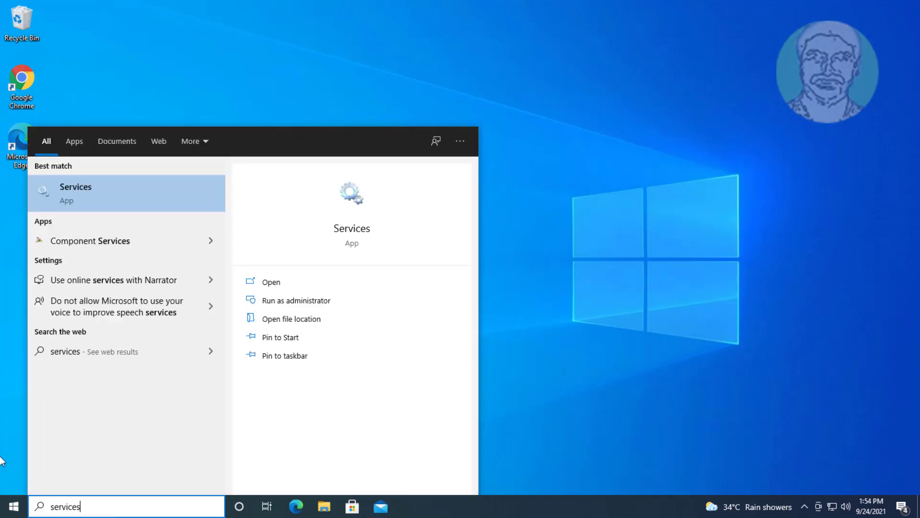
{"action": "left_click", "coordinate": [98, 185]}
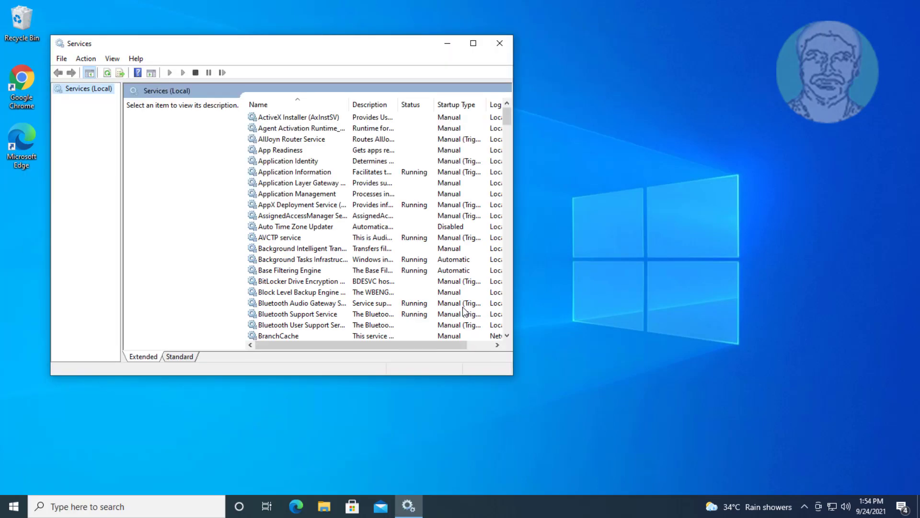
{"action": "left_click", "coordinate": [250, 270]}
{"action": "key", "text": "w"}
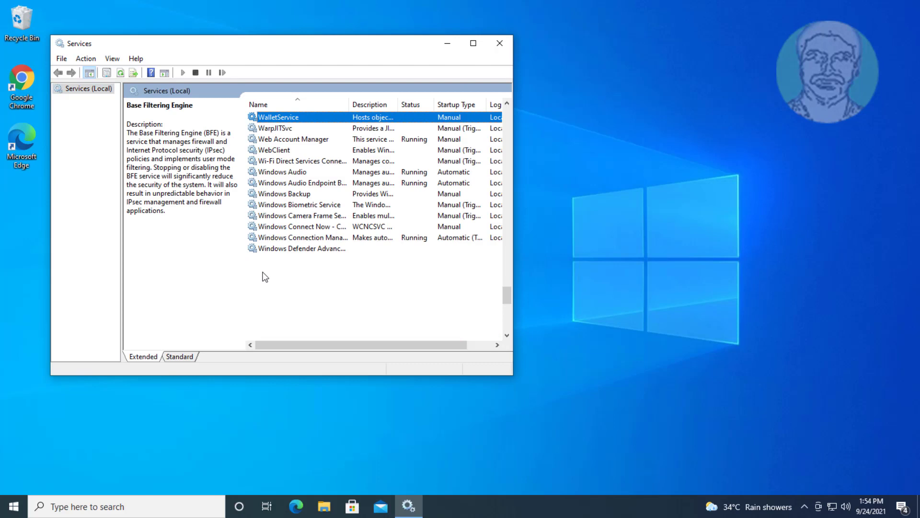
{"action": "scroll", "coordinate": [284, 309], "scroll_direction": "down", "scroll_amount": 5}
{"action": "scroll", "coordinate": [284, 310], "scroll_direction": "down", "scroll_amount": 1}
{"action": "scroll", "coordinate": [284, 310], "scroll_direction": "down", "scroll_amount": 2}
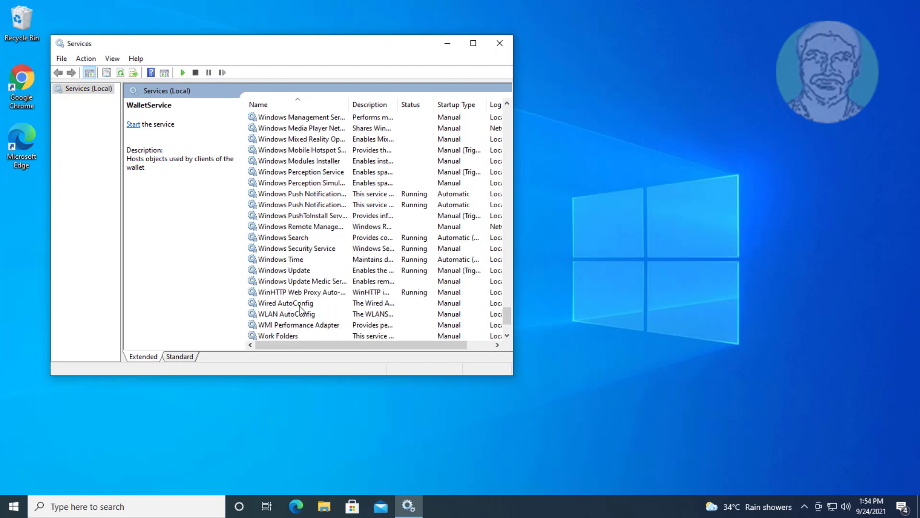
{"action": "left_click", "coordinate": [290, 271]}
Set the Windows Update service's startup type to Automatic and apply it
{"action": "double_click", "coordinate": [290, 272]}
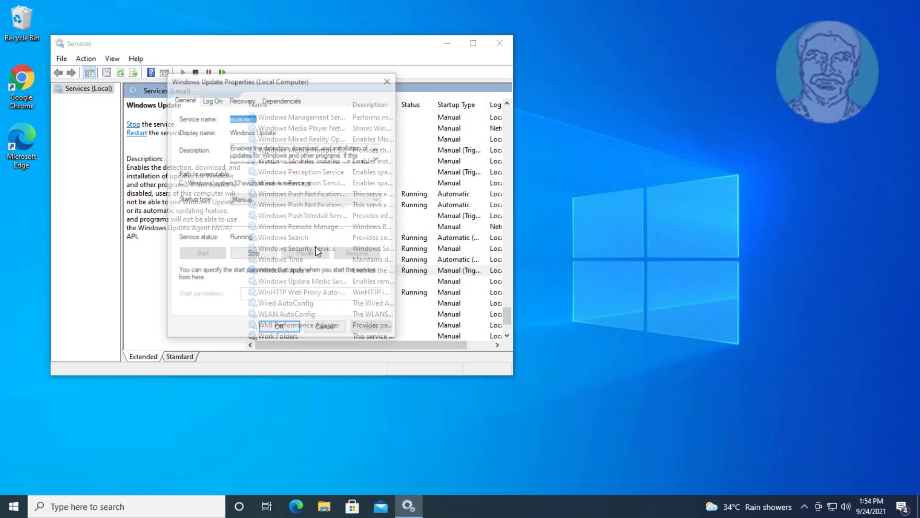
{"action": "left_click", "coordinate": [272, 195]}
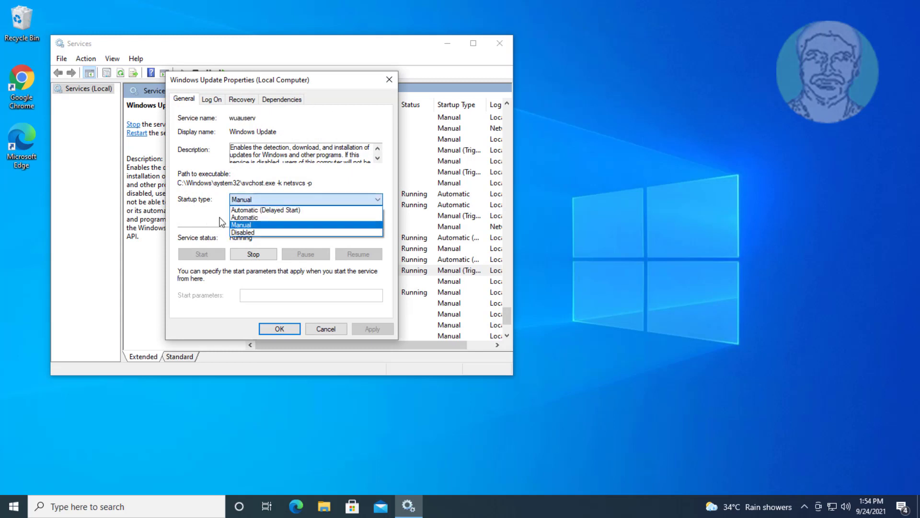
{"action": "left_click", "coordinate": [242, 216]}
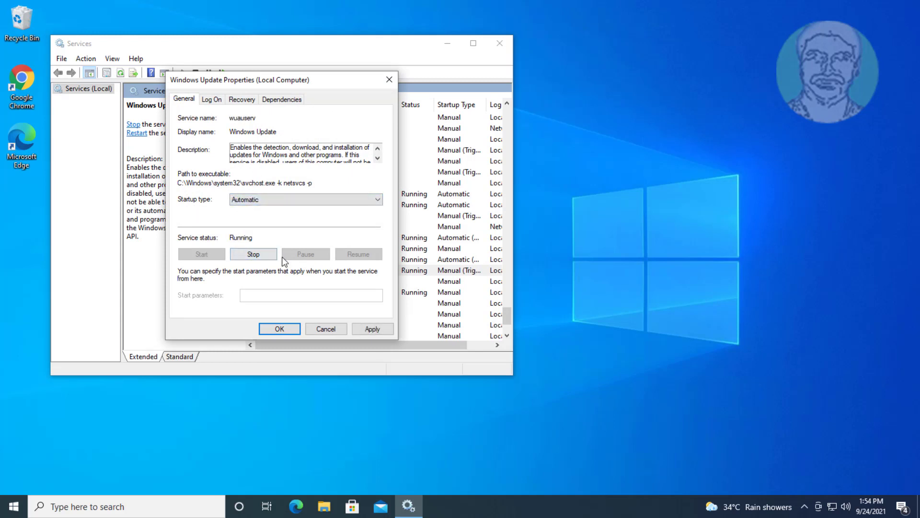
{"action": "left_click", "coordinate": [371, 328]}
{"action": "left_click", "coordinate": [264, 331]}
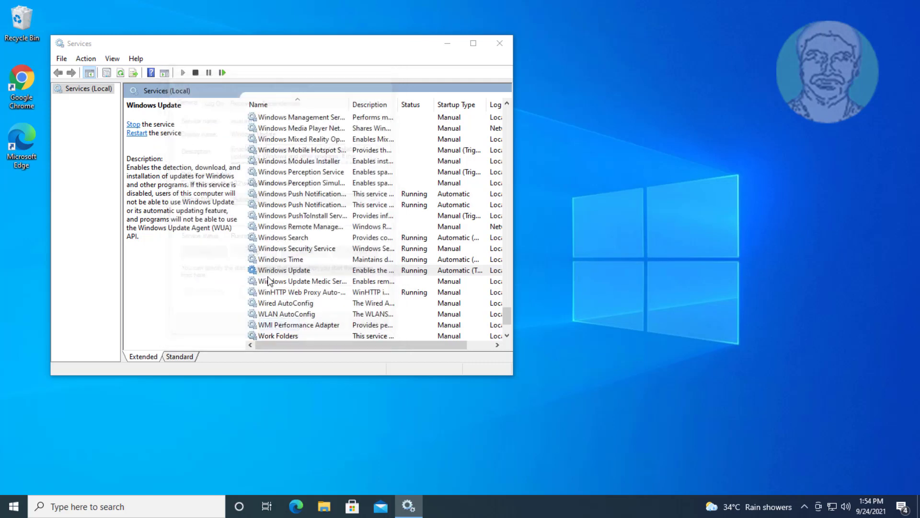
Restart the Windows Update service and close Services
{"action": "left_click", "coordinate": [221, 72]}
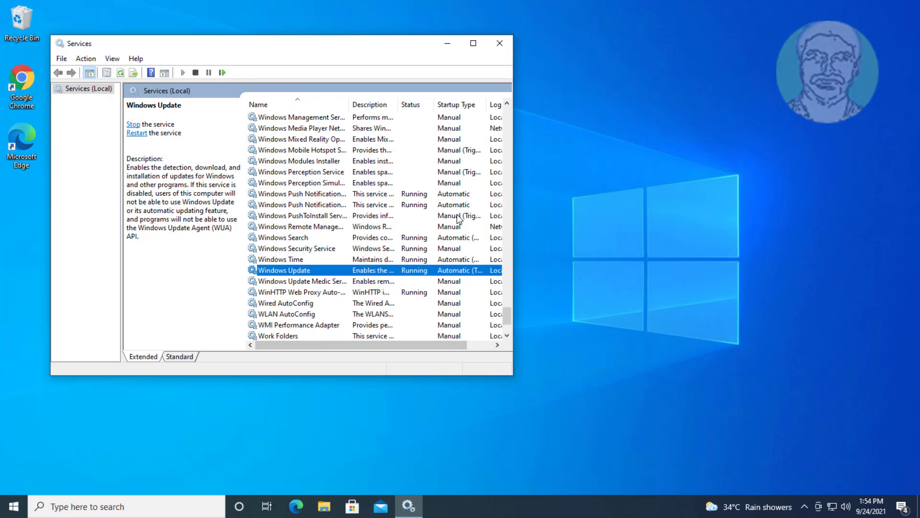
{"action": "left_click", "coordinate": [499, 42]}
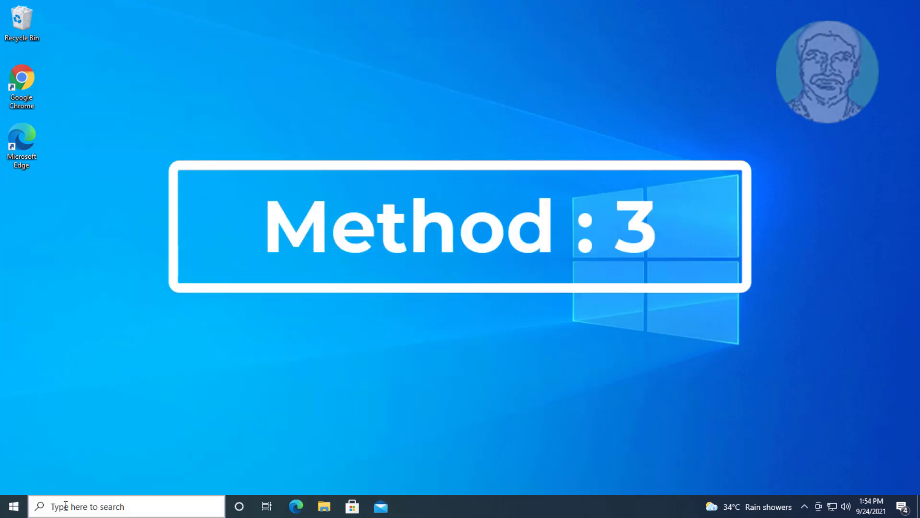
Launch cmd as administrator from search, approving the User Account Control prompt
{"action": "left_click", "coordinate": [66, 506]}
{"action": "type", "text": "cm"}
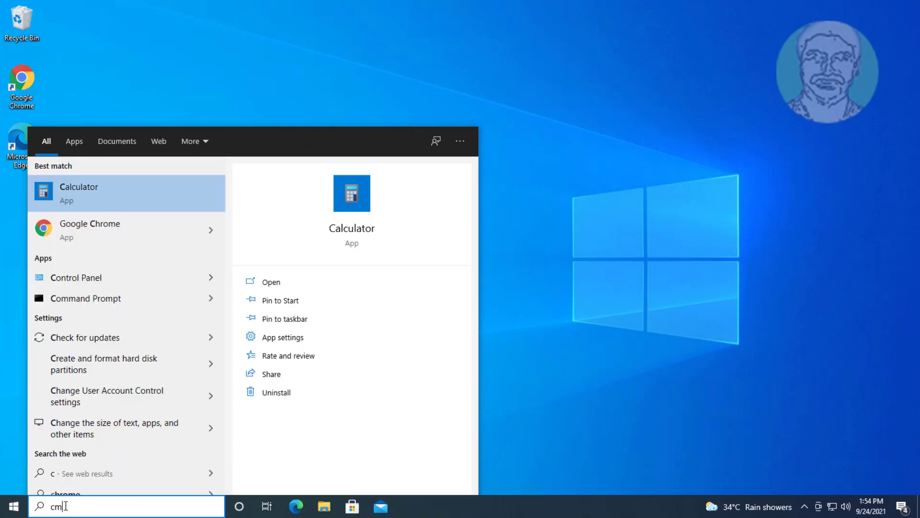
{"action": "type", "text": "d"}
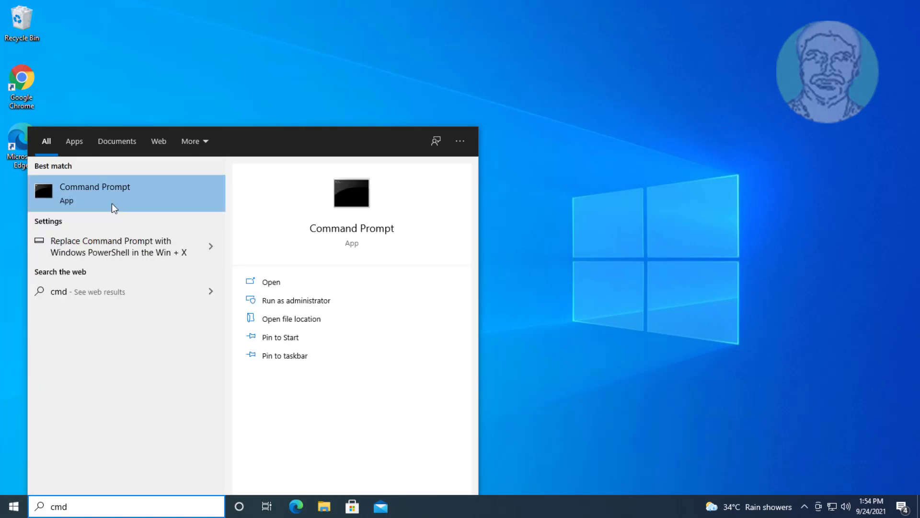
{"action": "right_click", "coordinate": [115, 190]}
{"action": "key", "text": "Escape"}
{"action": "left_click", "coordinate": [521, 300]}
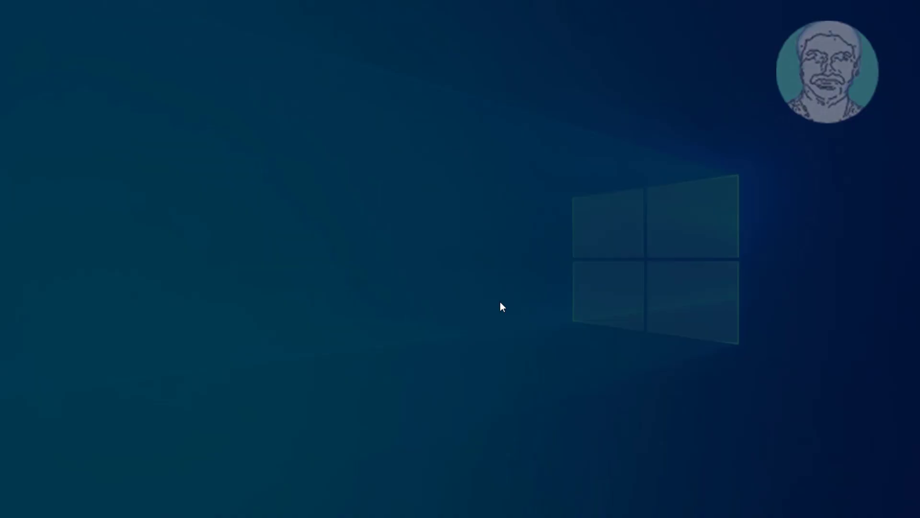
{"action": "left_click", "coordinate": [430, 322]}
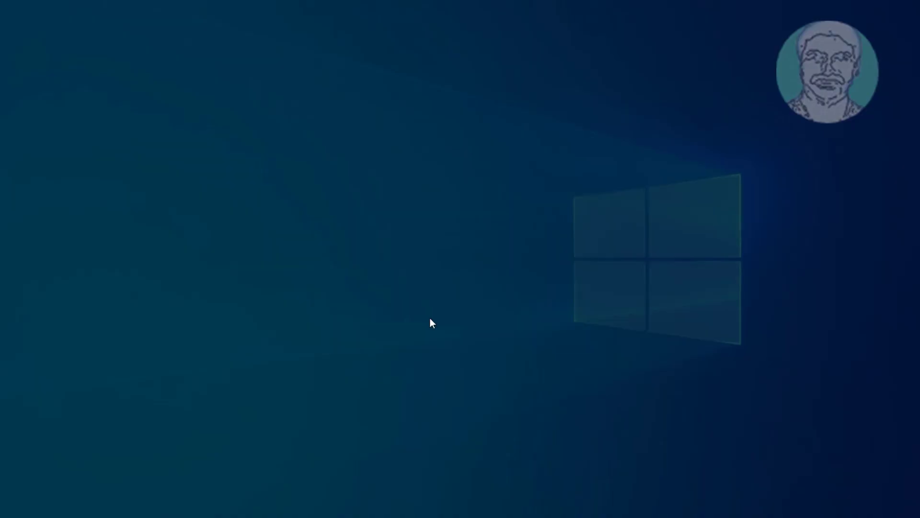
{"action": "type", "text": "n"}
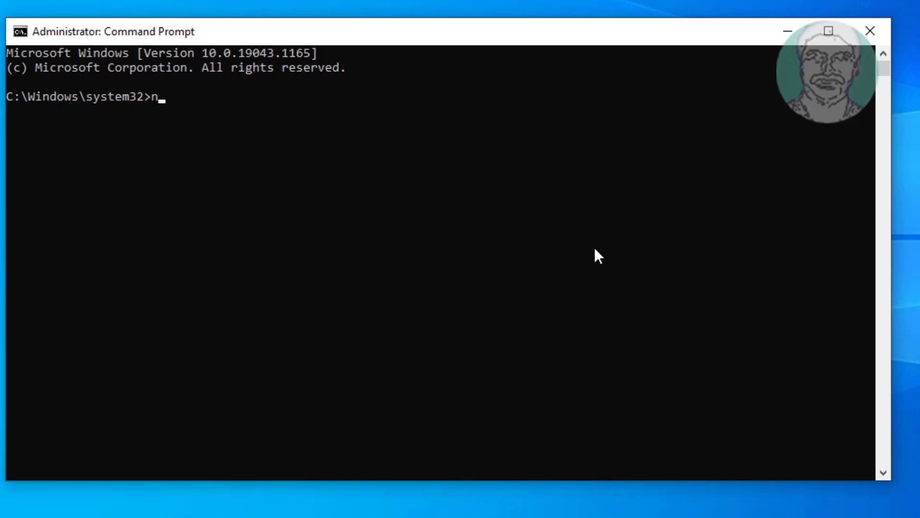
{"action": "type", "text": "et stop"}
{"action": "type", "text": " wuauser"}
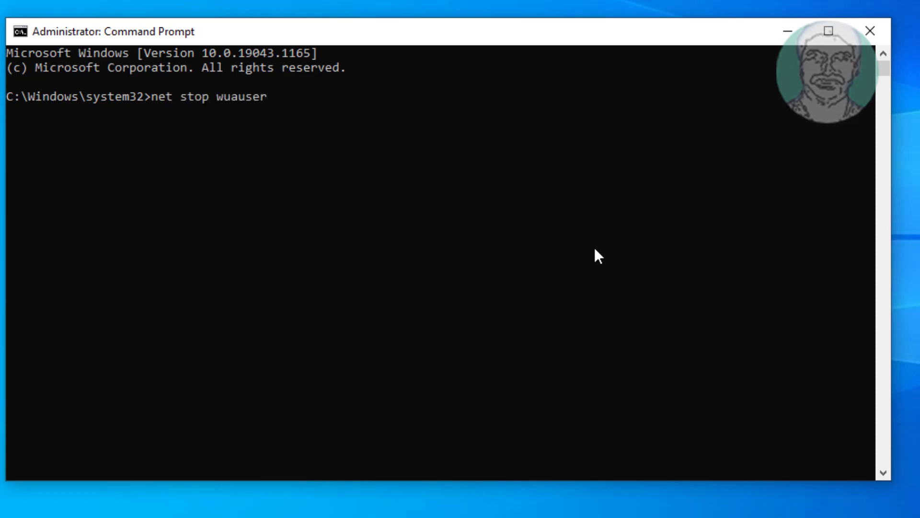
{"action": "type", "text": "v"}
Stop the wuauserv, bits and cryptsvc services with net stop
{"action": "key", "text": "Return"}
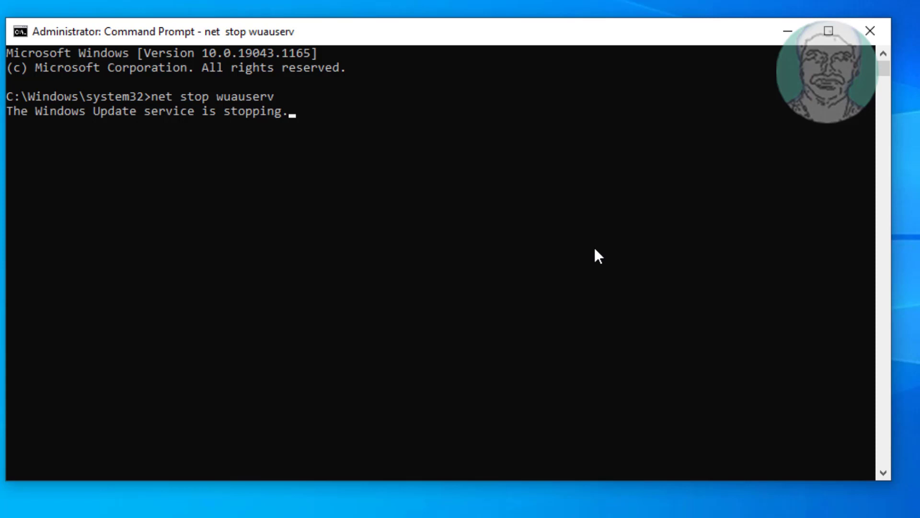
{"action": "type", "text": "net"}
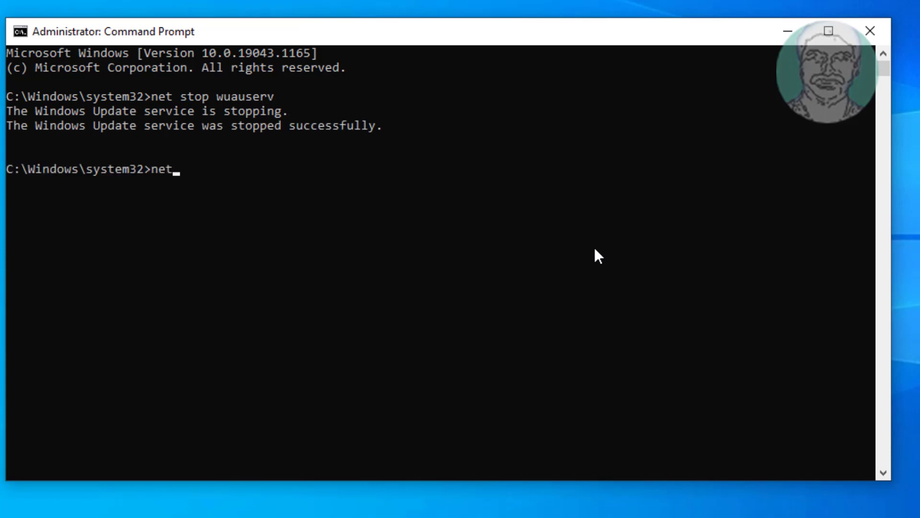
{"action": "type", "text": " stop bi"}
{"action": "type", "text": "ts"}
{"action": "key", "text": "Return"}
{"action": "type", "text": "n"}
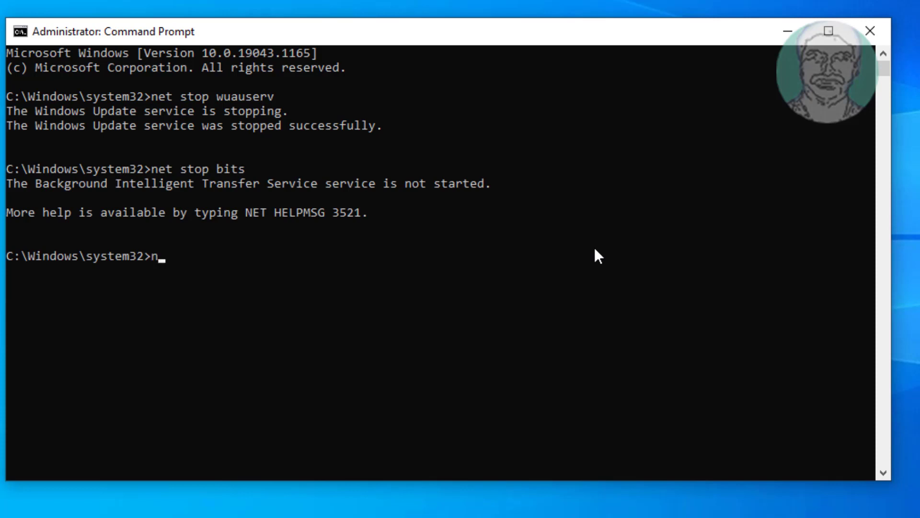
{"action": "type", "text": "et stop cry"}
{"action": "type", "text": "ptsvc"}
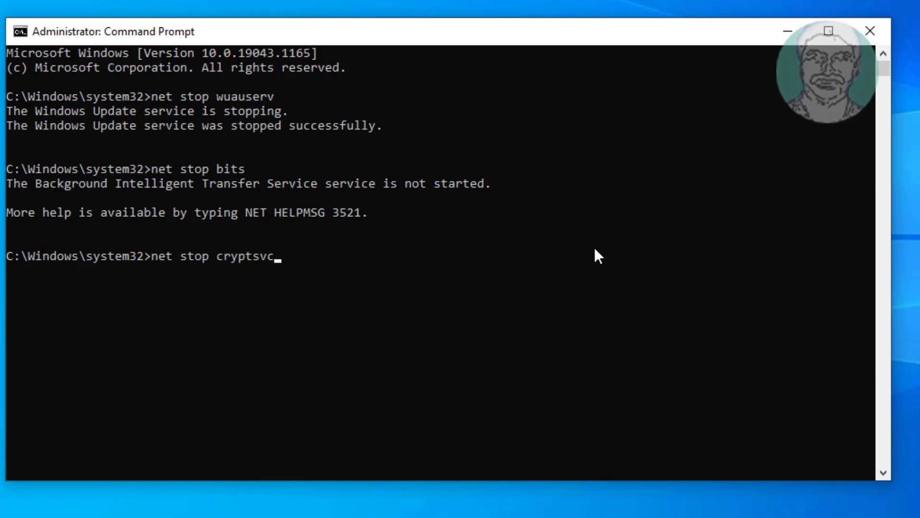
{"action": "key", "text": "Return"}
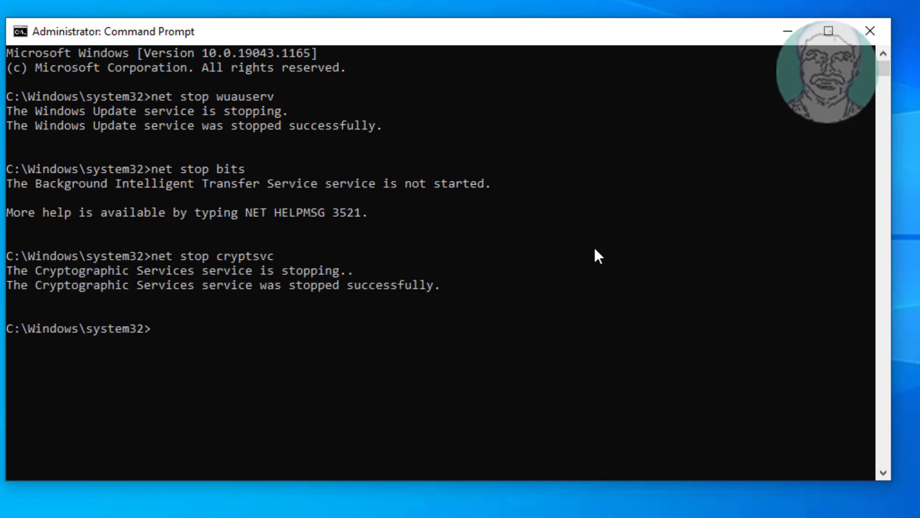
{"action": "type", "text": "ren c:\\"}
{"action": "type", "text": "windows"}
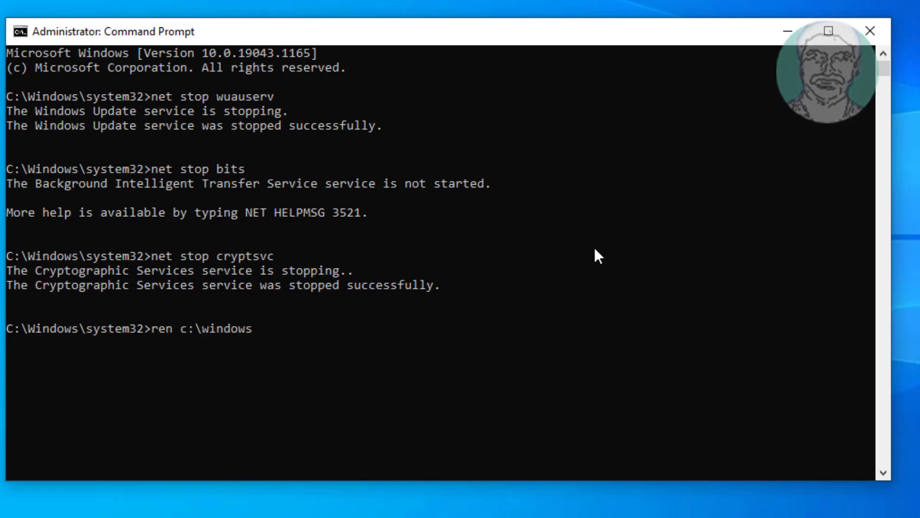
{"action": "type", "text": "\\softwar"}
{"action": "type", "text": "edistribu"}
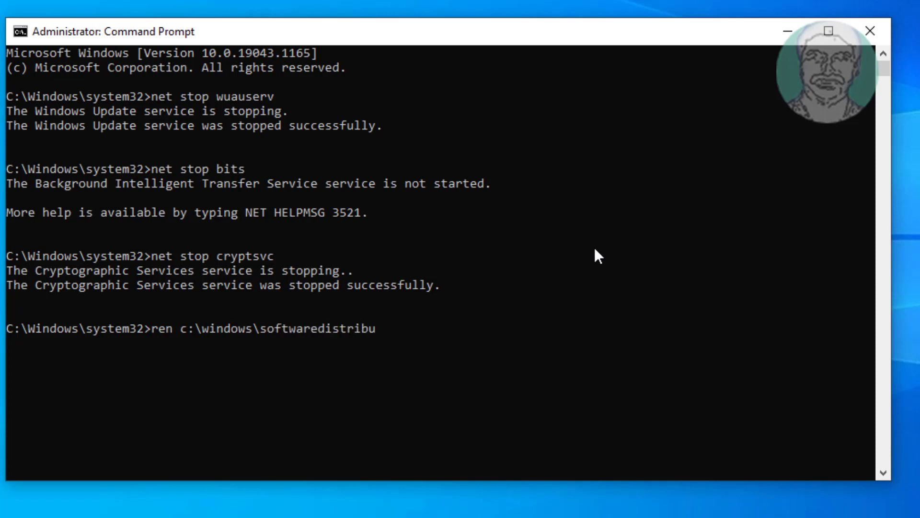
{"action": "type", "text": "tion soft"}
{"action": "type", "text": "waredistrib"}
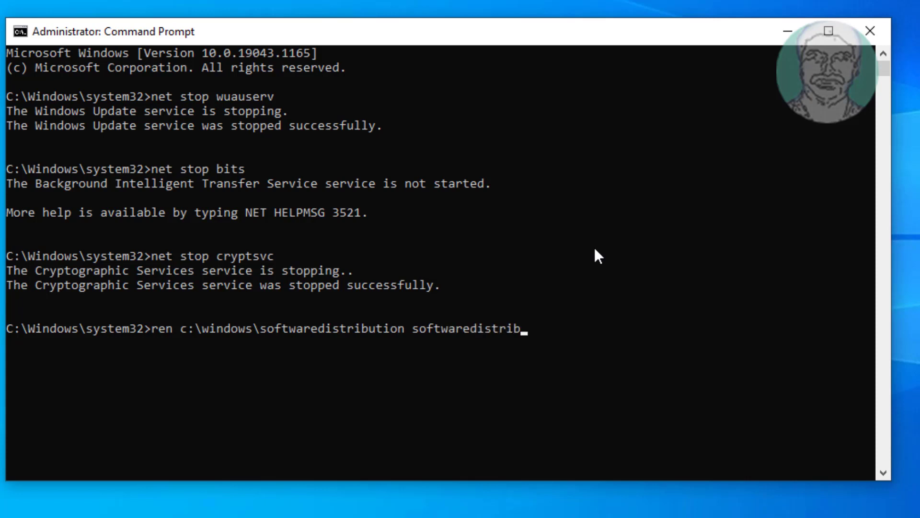
{"action": "type", "text": "ution.ol"}
{"action": "type", "text": "d"}
Rename the softwaredistribution and catroot2 folders to softwaredistribution.old and catroot2.old
{"action": "key", "text": "Return"}
{"action": "type", "text": "r"}
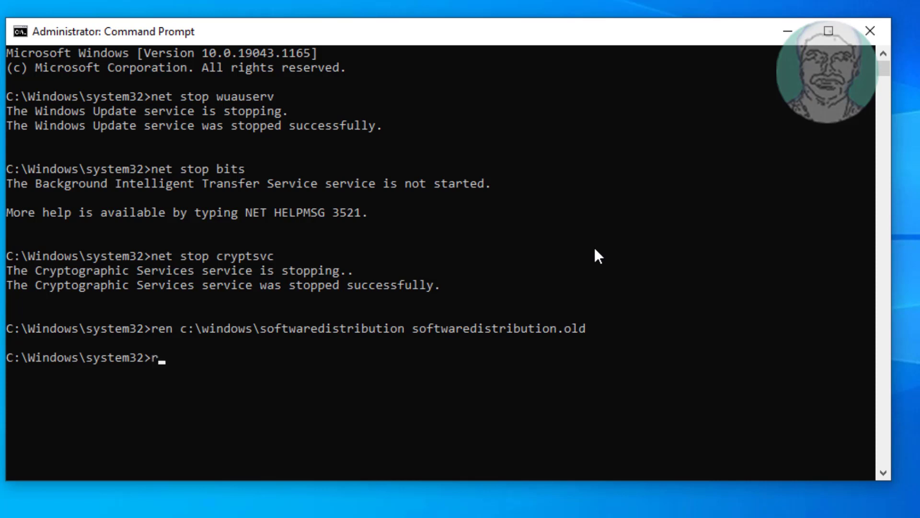
{"action": "type", "text": "en c:"}
{"action": "type", "text": "\\"}
{"action": "type", "text": "sy"}
{"action": "key", "text": "BackSpace"}
{"action": "type", "text": "wind"}
{"action": "type", "text": "ows\\s"}
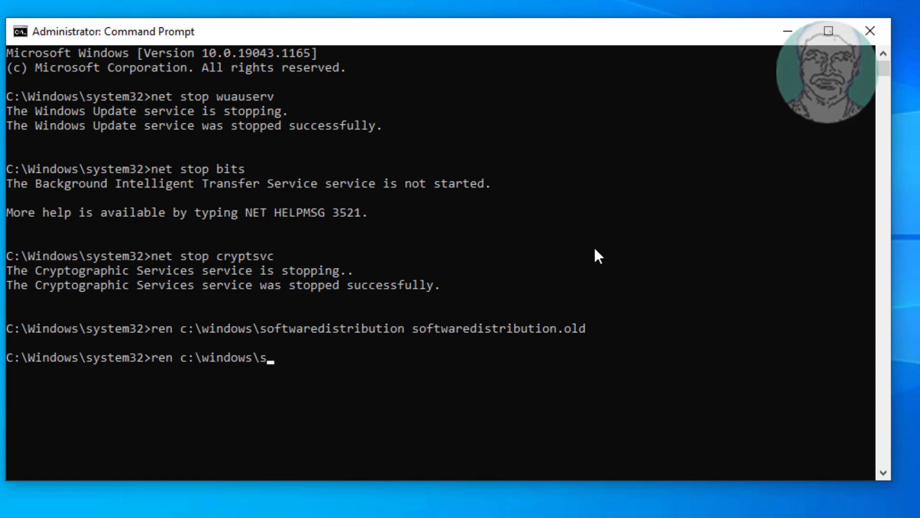
{"action": "type", "text": "ystem32\\"}
{"action": "type", "text": "catr"}
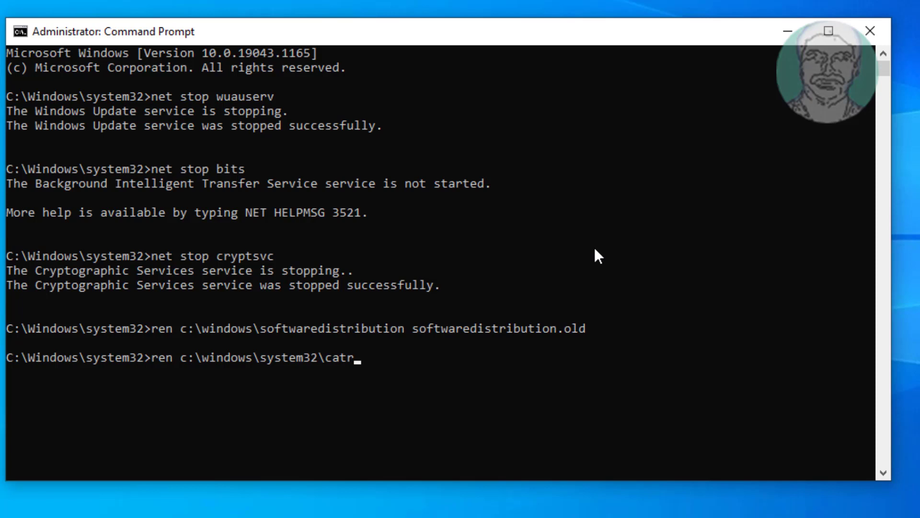
{"action": "type", "text": "oot2 cat"}
{"action": "type", "text": "root2.o"}
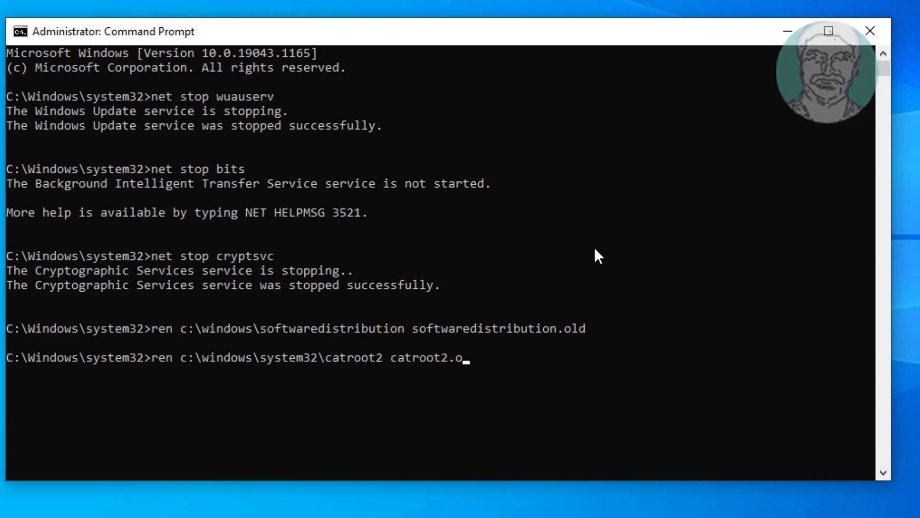
{"action": "type", "text": "ld"}
{"action": "key", "text": "Return"}
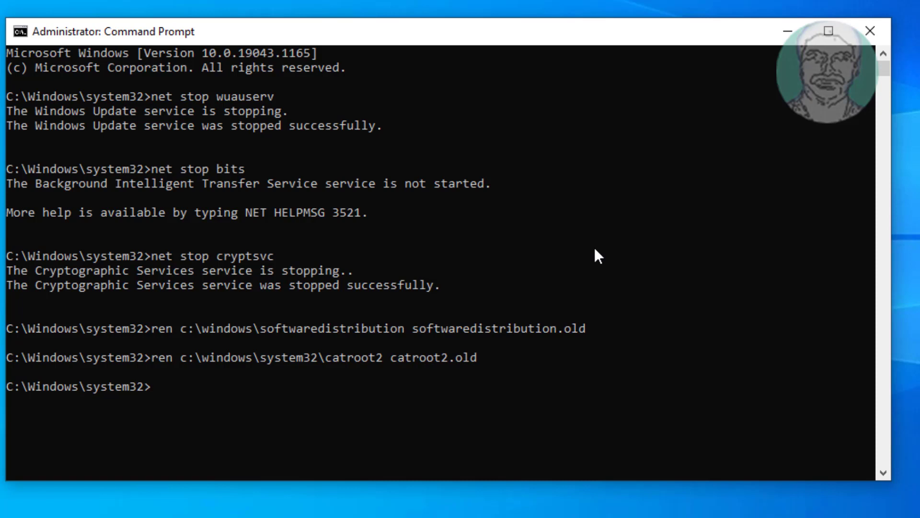
{"action": "type", "text": "net star"}
{"action": "type", "text": "t wuaus"}
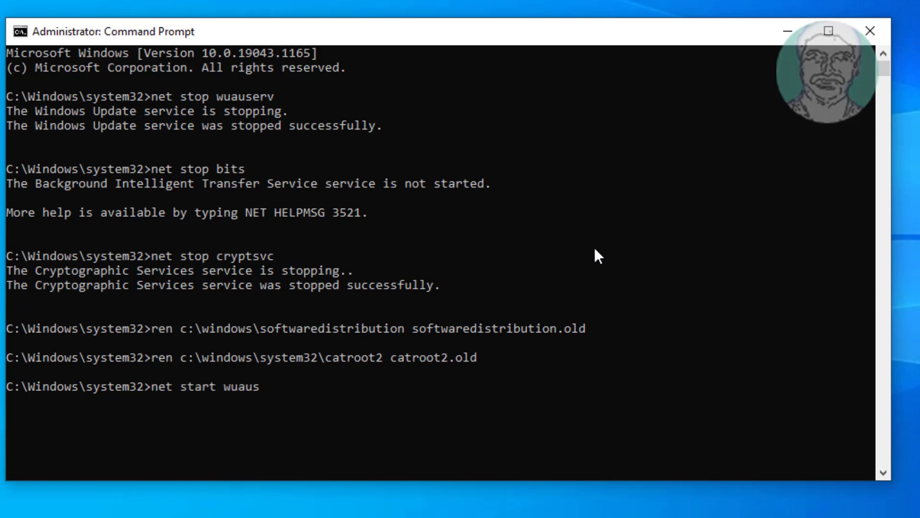
{"action": "type", "text": "erv"}
Start the wuauserv, bits and cryptsvc services again with net start
{"action": "key", "text": "Return"}
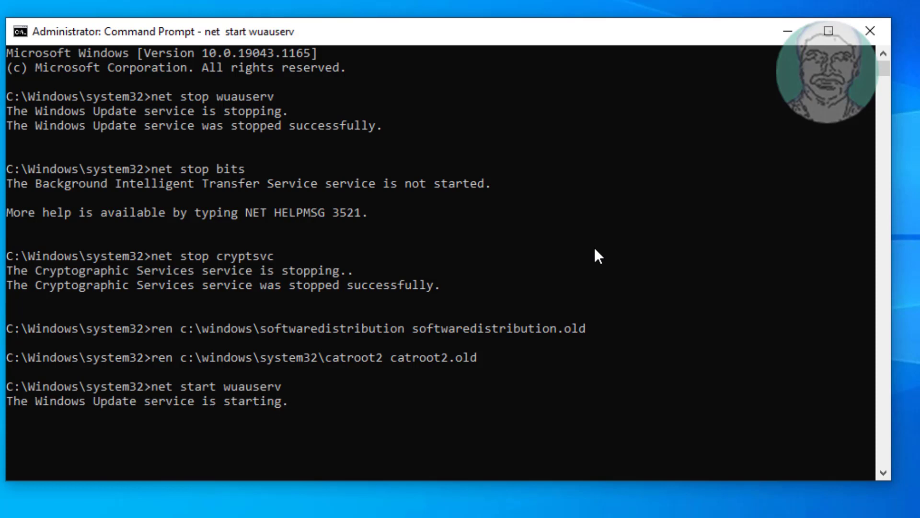
{"action": "type", "text": "nets"}
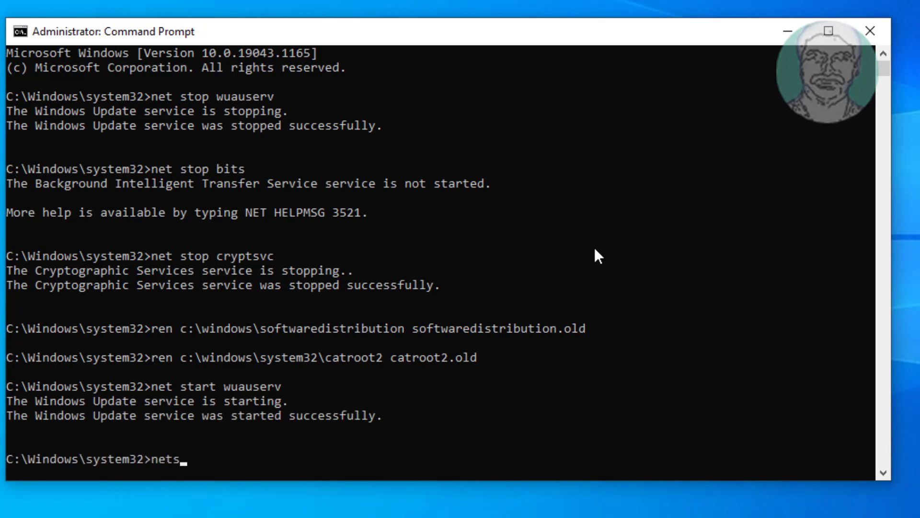
{"action": "key", "text": "BackSpace"}
{"action": "type", "text": "start"}
{"action": "type", "text": " bits"}
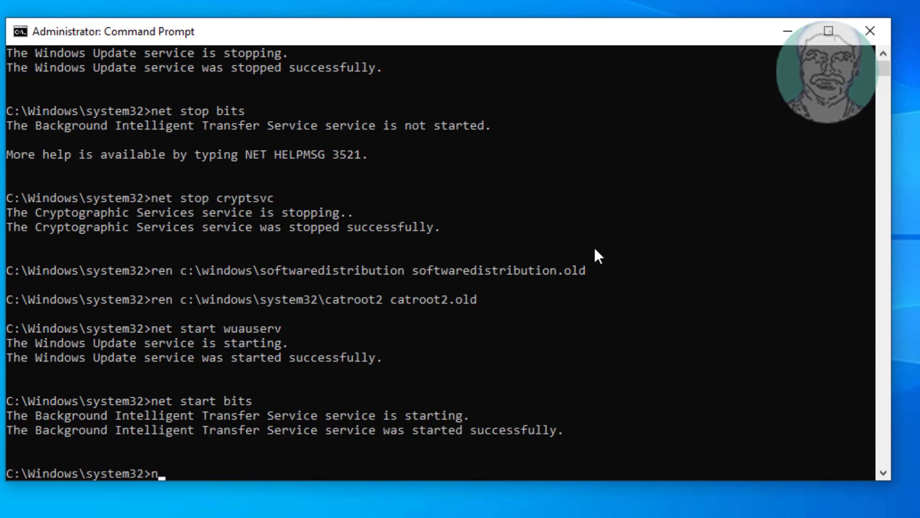
{"action": "type", "text": "et start c"}
{"action": "type", "text": "rypt"}
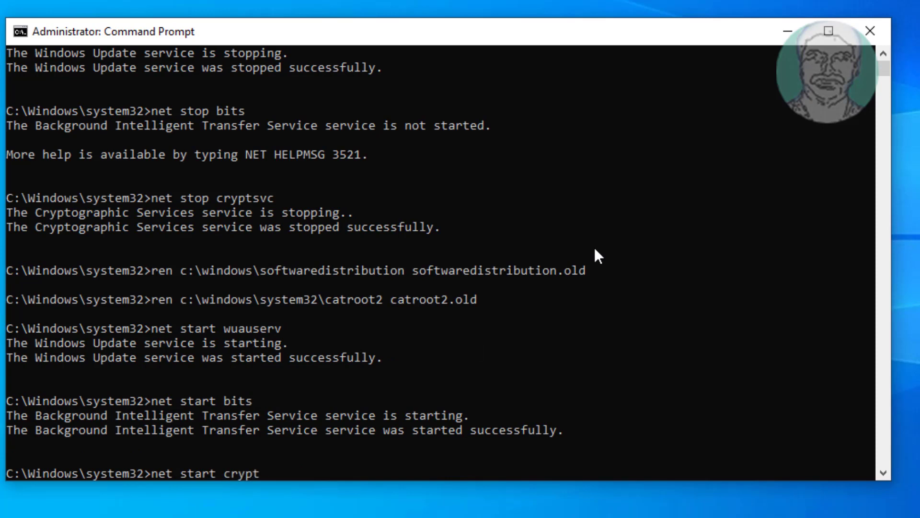
{"action": "type", "text": "svc"}
{"action": "key", "text": "Return"}
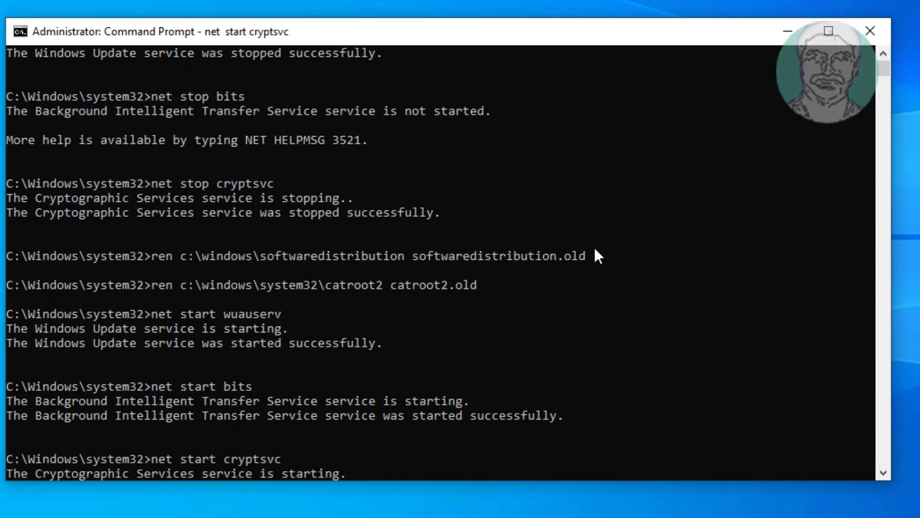
{"action": "type", "text": "e"}
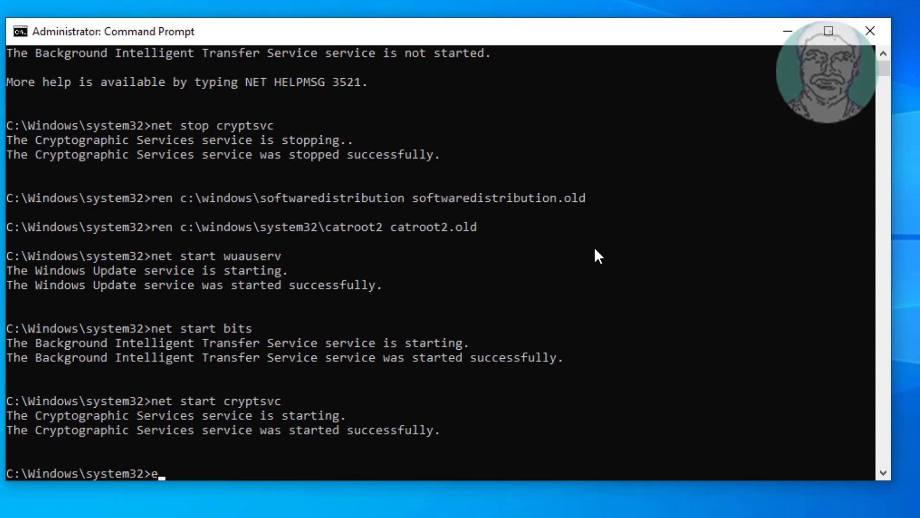
{"action": "type", "text": "xit"}
Exit Command Prompt, restart the computer from the Start menu, then launch Google Chrome
{"action": "key", "text": "Return"}
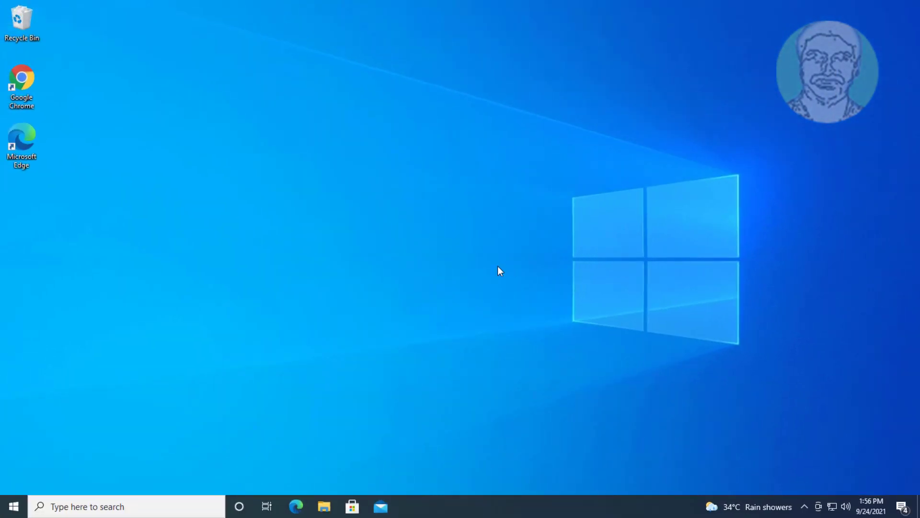
{"action": "left_click", "coordinate": [13, 506]}
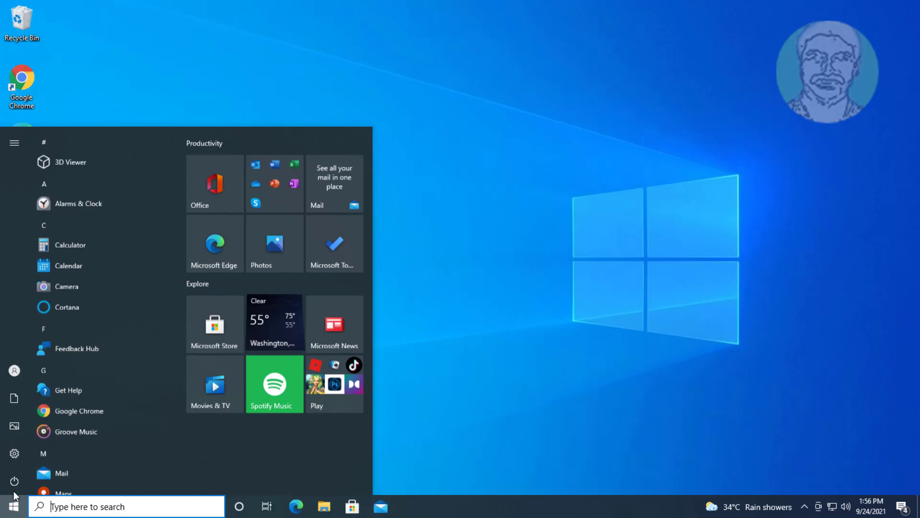
{"action": "left_click", "coordinate": [15, 482]}
{"action": "left_click", "coordinate": [54, 454]}
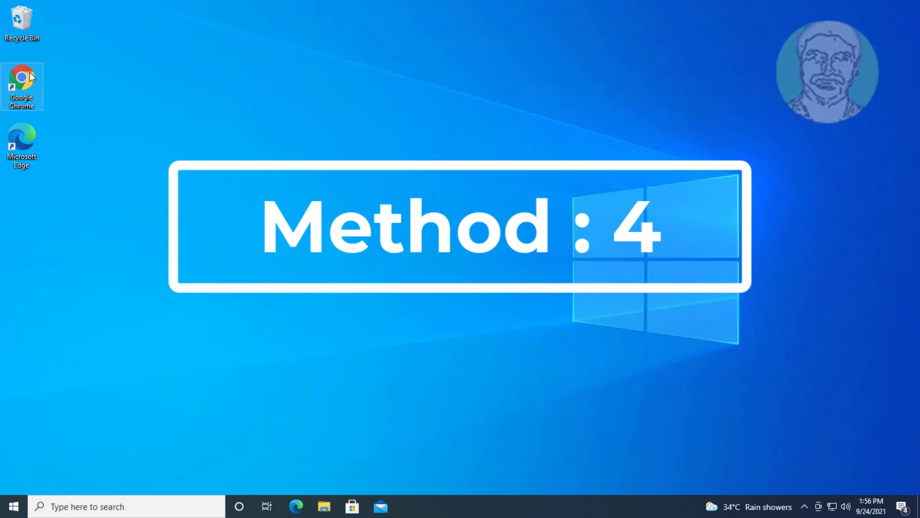
{"action": "left_click", "coordinate": [22, 85]}
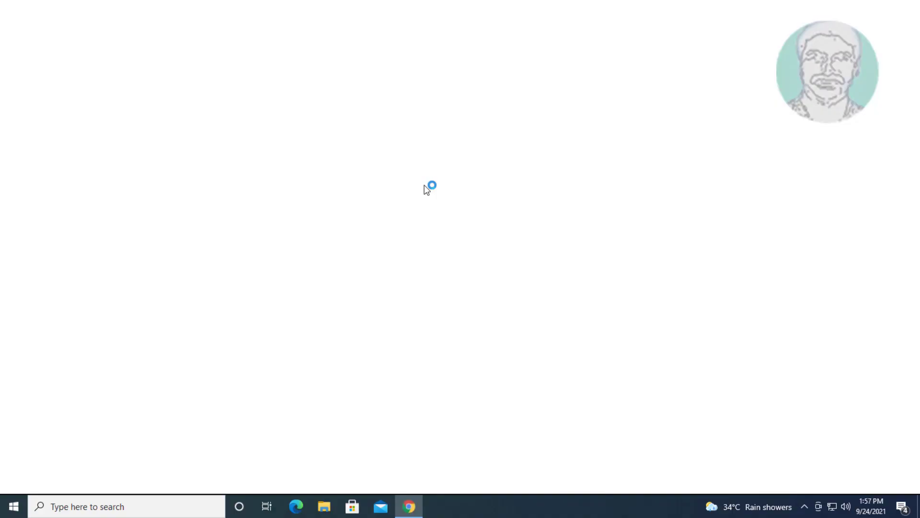
{"action": "type", "text": "windows"}
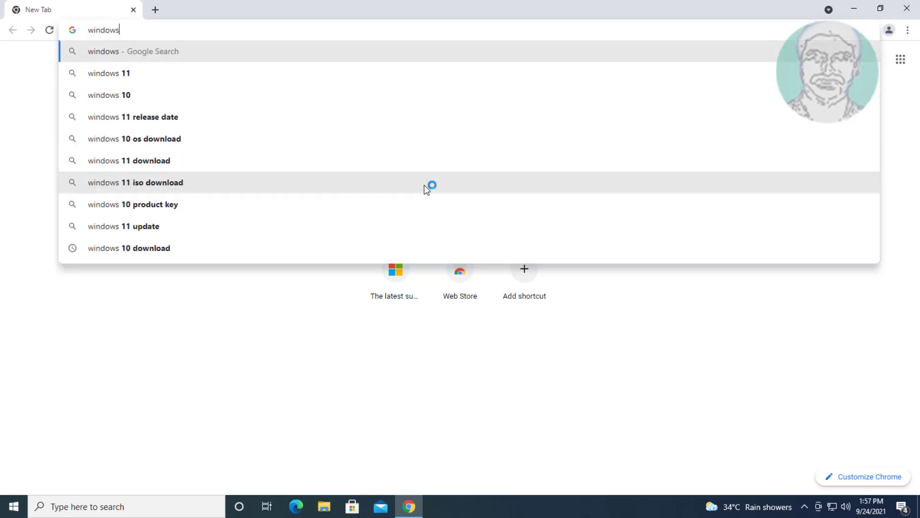
{"action": "type", "text": " 10 downl"}
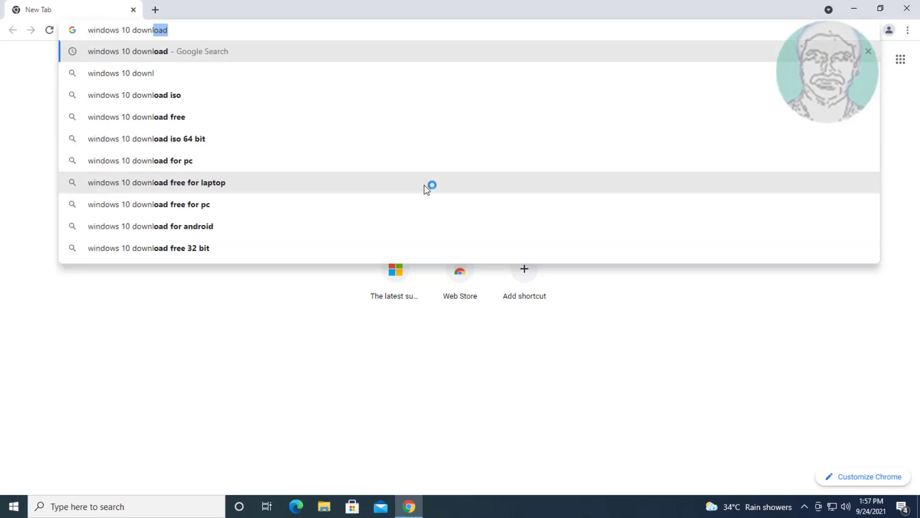
{"action": "type", "text": "oad"}
Search 'windows 10 download', go to Microsoft's page and download the Media Creation Tool
{"action": "key", "text": "Return"}
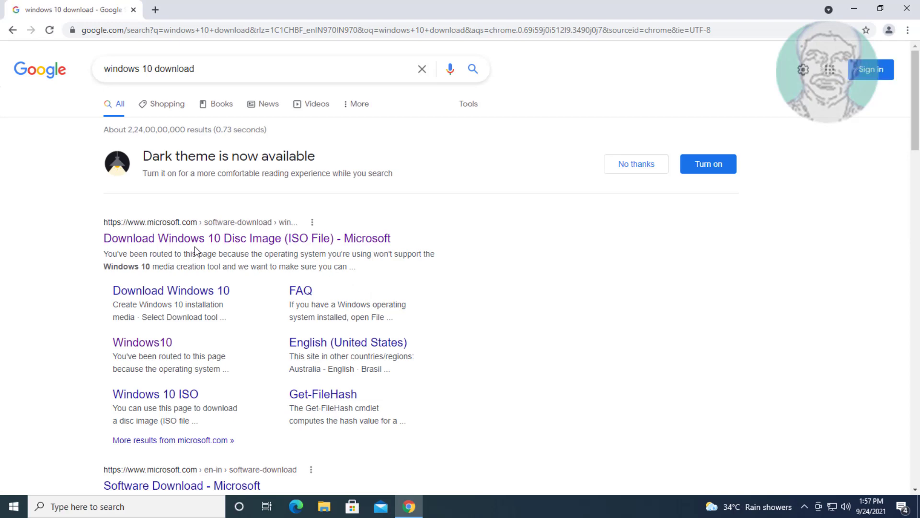
{"action": "left_click", "coordinate": [234, 239]}
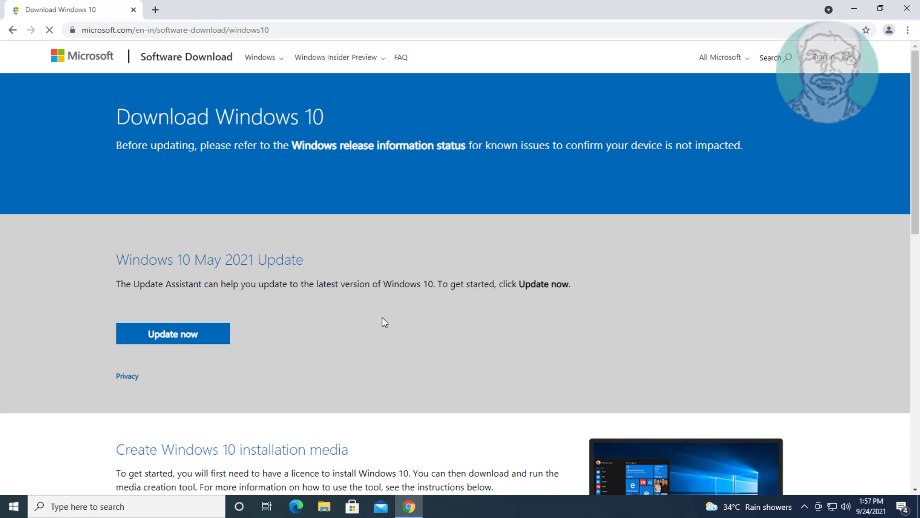
{"action": "scroll", "coordinate": [380, 323], "scroll_direction": "down", "scroll_amount": 4}
{"action": "left_click", "coordinate": [189, 258]}
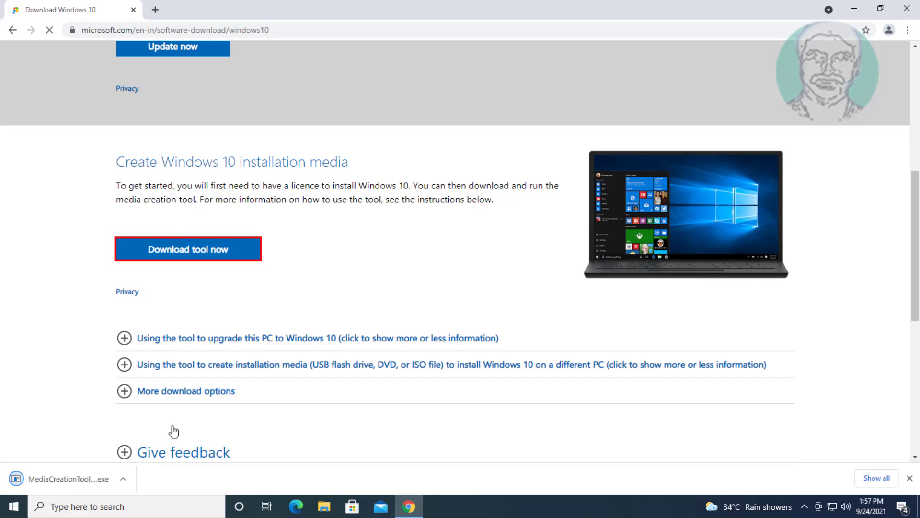
Run MediaCreationTool as administrator, accept the license terms and start installing Windows 10 keeping files and apps
{"action": "left_click", "coordinate": [69, 478]}
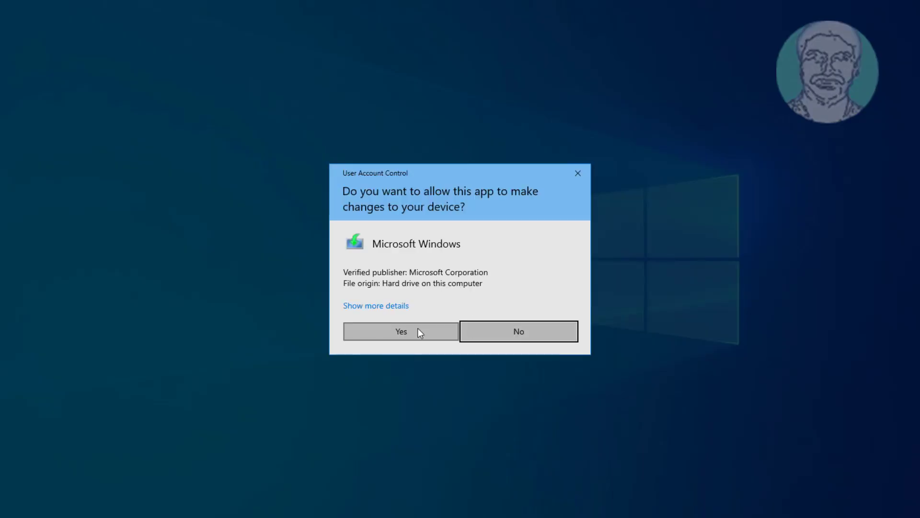
{"action": "left_click", "coordinate": [418, 329]}
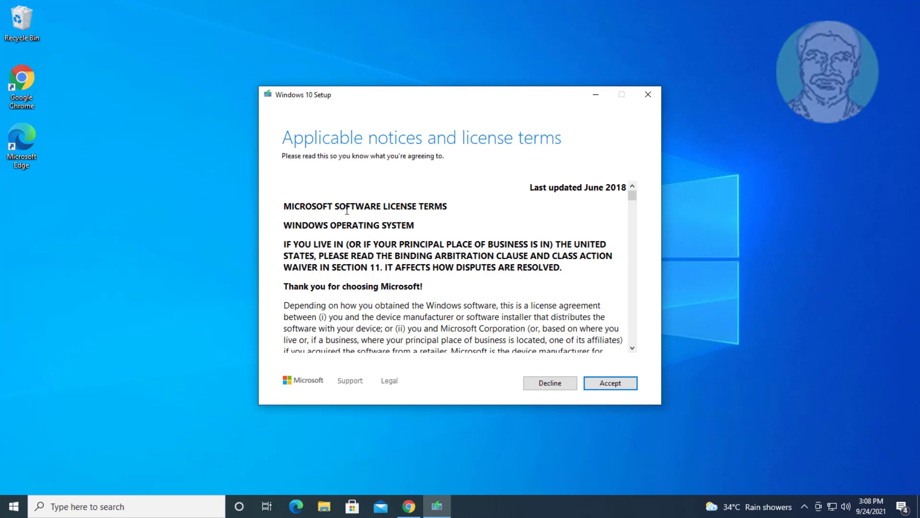
{"action": "left_click", "coordinate": [612, 381]}
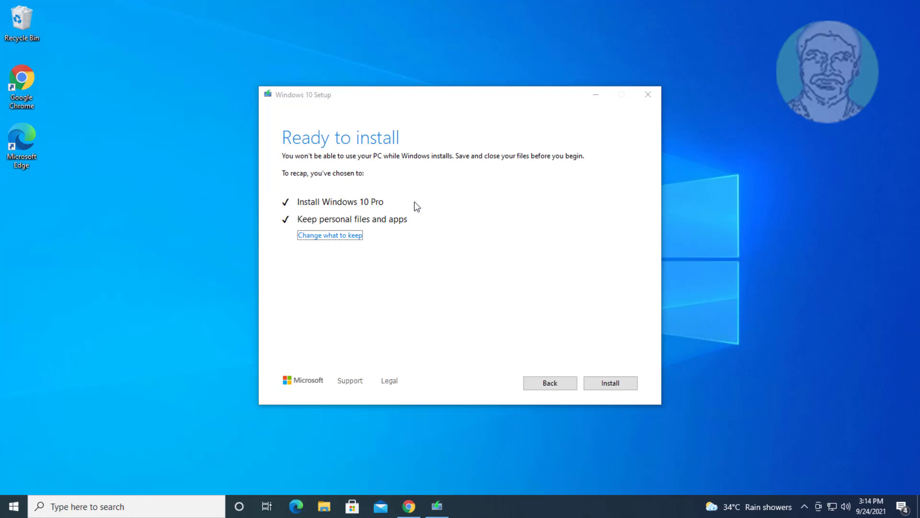
{"action": "left_click", "coordinate": [625, 388]}
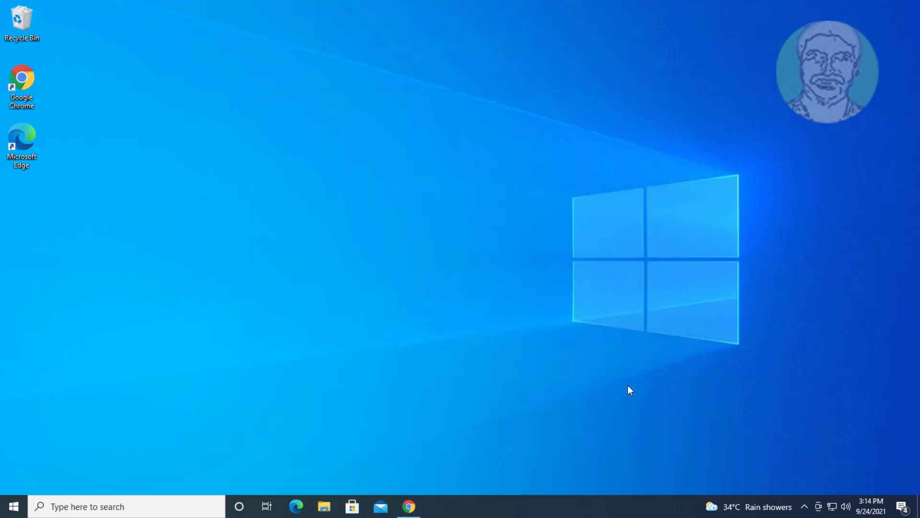